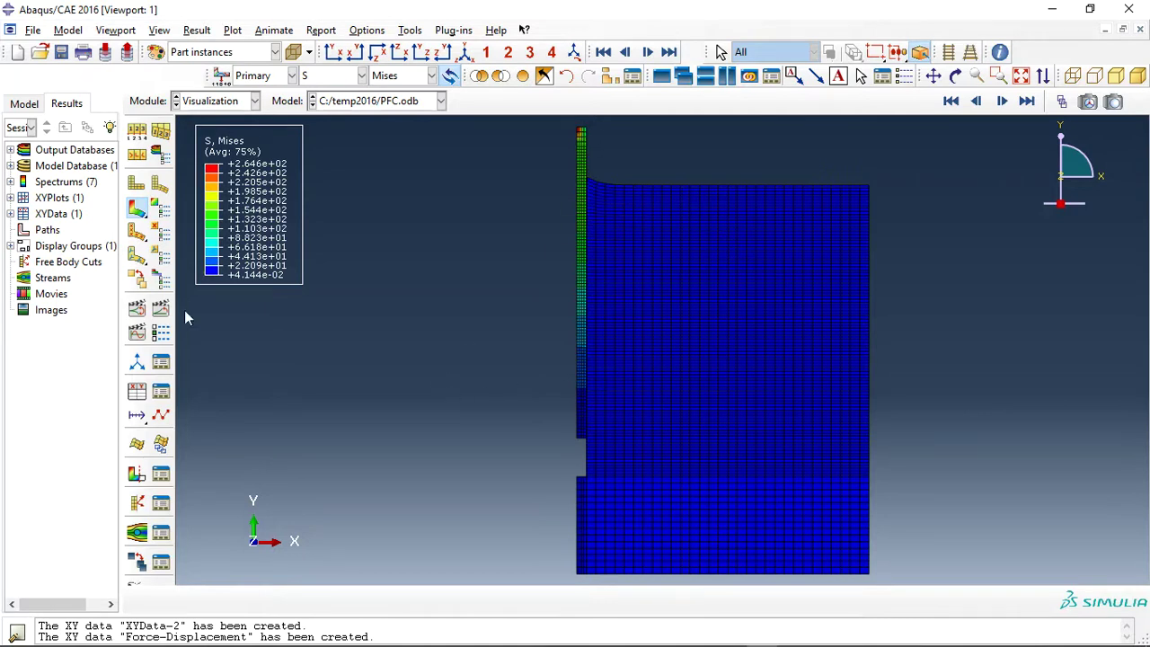
# Step: Animate the Mises stress contour of PFC.odb through Step-1
pyautogui.click(160, 308)
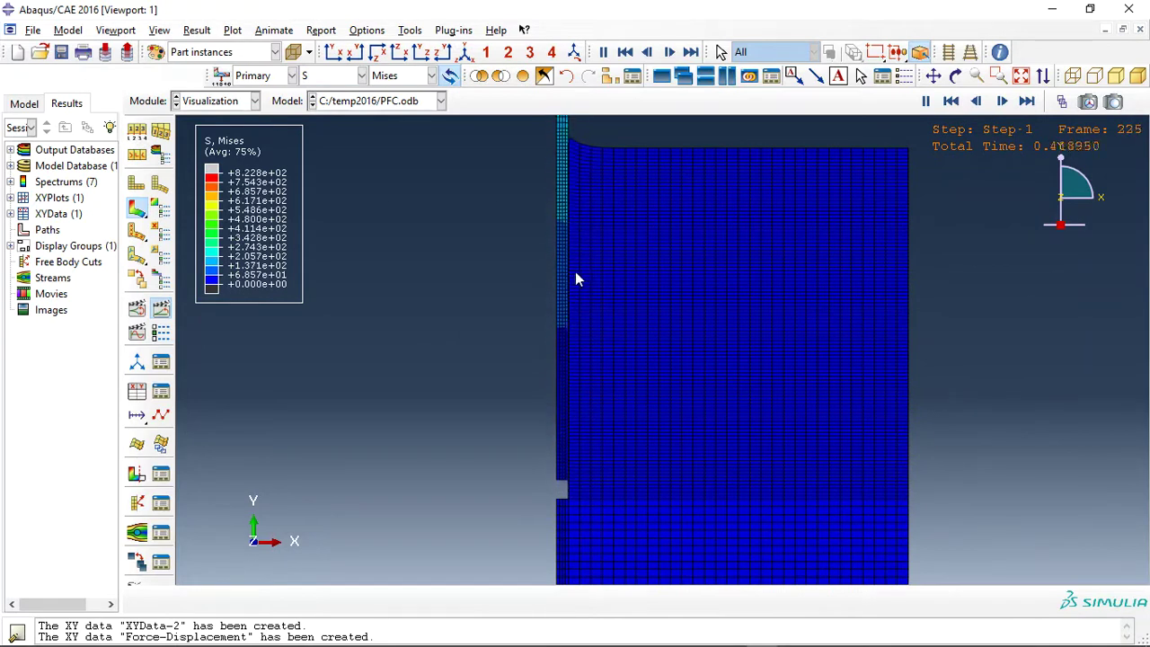
# Step: Stop the pullout animation on its final frame 237
pyautogui.click(1025, 99)
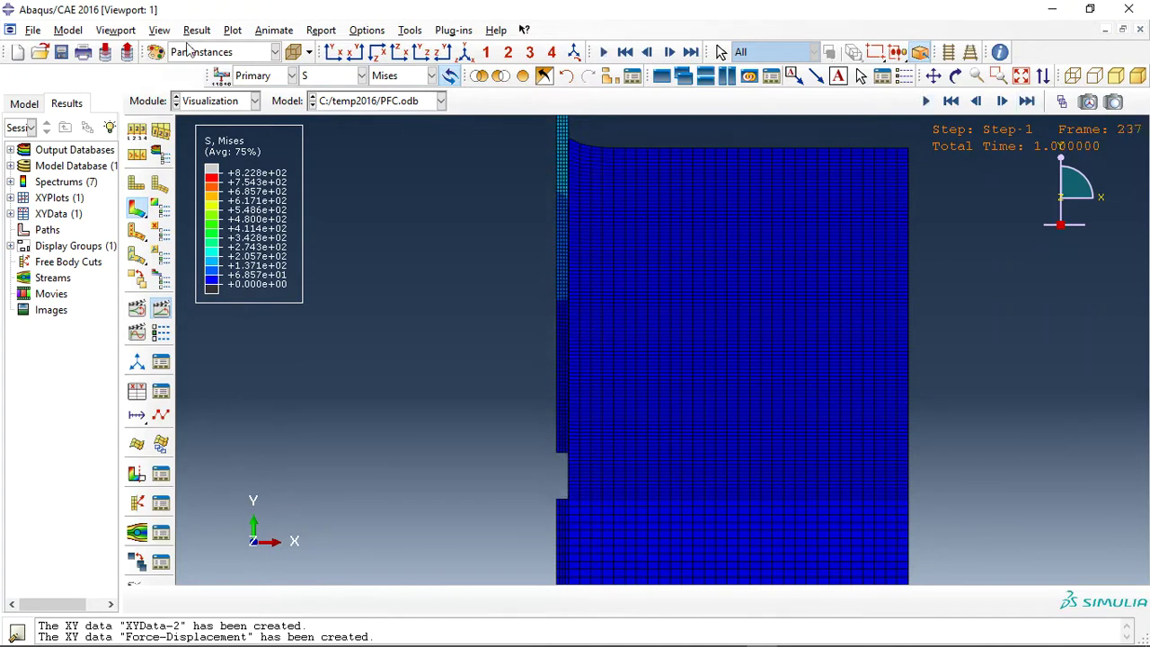
pyautogui.click(160, 29)
# Step: Sweep the axisymmetric elements from 0 to 180 degrees in 10 segments
pyautogui.click(203, 343)
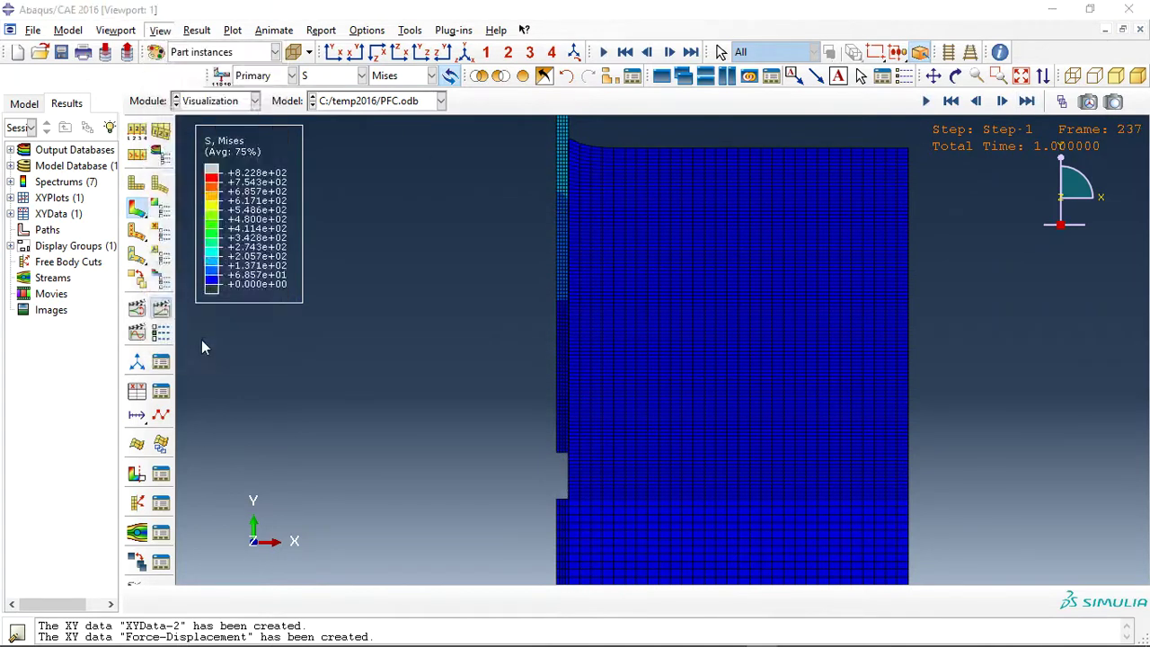
pyautogui.click(75, 185)
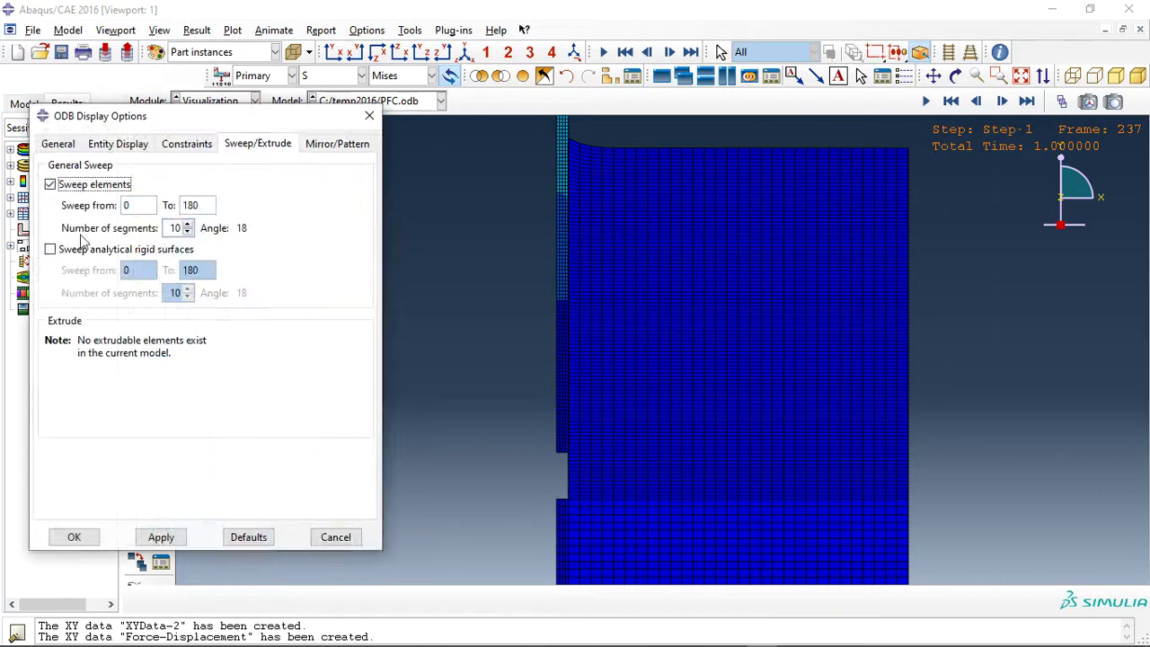
pyautogui.click(94, 535)
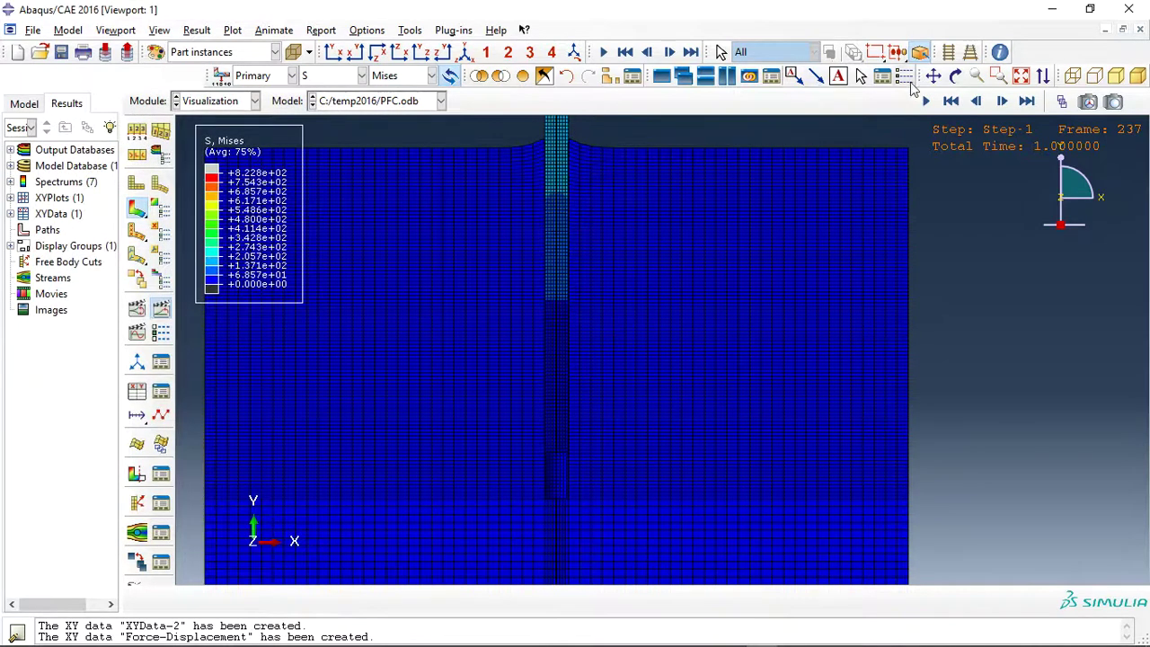
# Step: Rotate the view to see the swept half-cylinder in 3-D
pyautogui.click(955, 75)
pyautogui.moveTo(791, 296); pyautogui.dragTo(652, 214)
pyautogui.press('Escape')
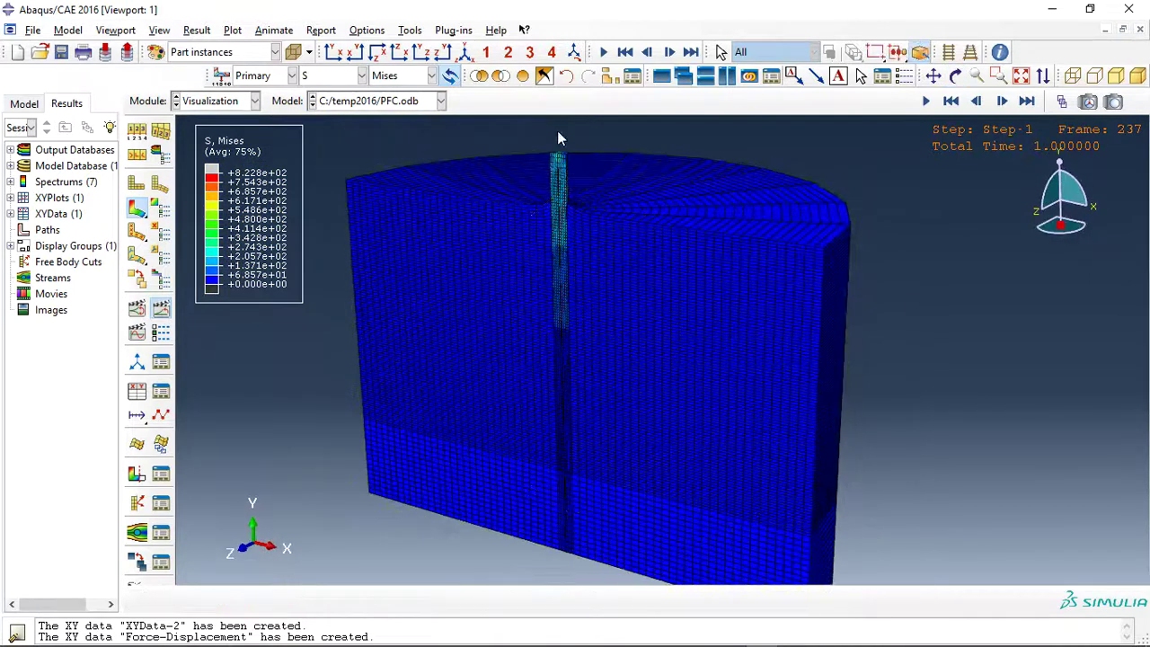
# Step: Display only the matrix part instance and animate its stress contours over time
pyautogui.click(479, 75)
pyautogui.click(693, 315)
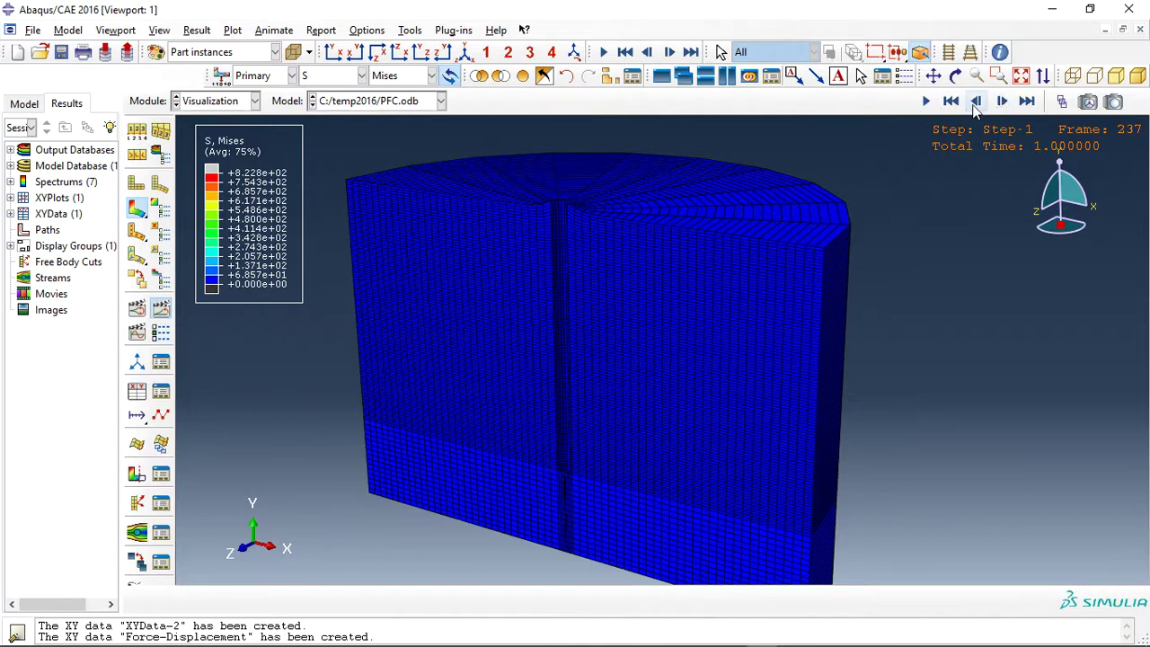
pyautogui.click(161, 310)
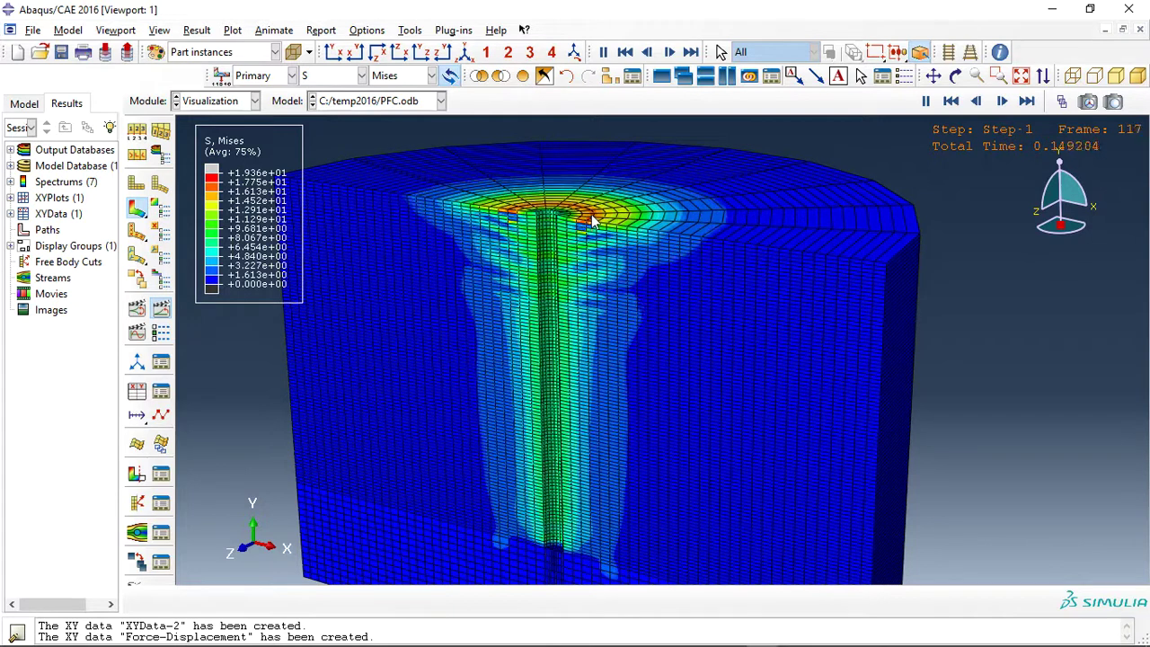
# Step: Show only feature edges and set the uniform deformation scale factor to 2
pyautogui.click(136, 130)
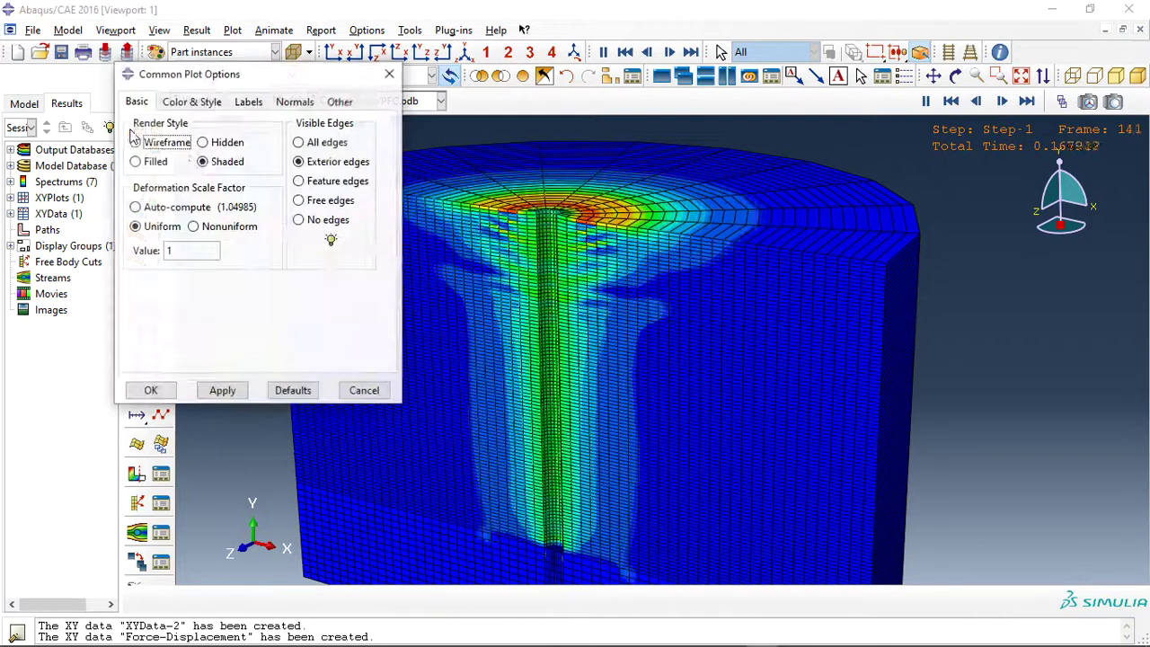
pyautogui.click(300, 181)
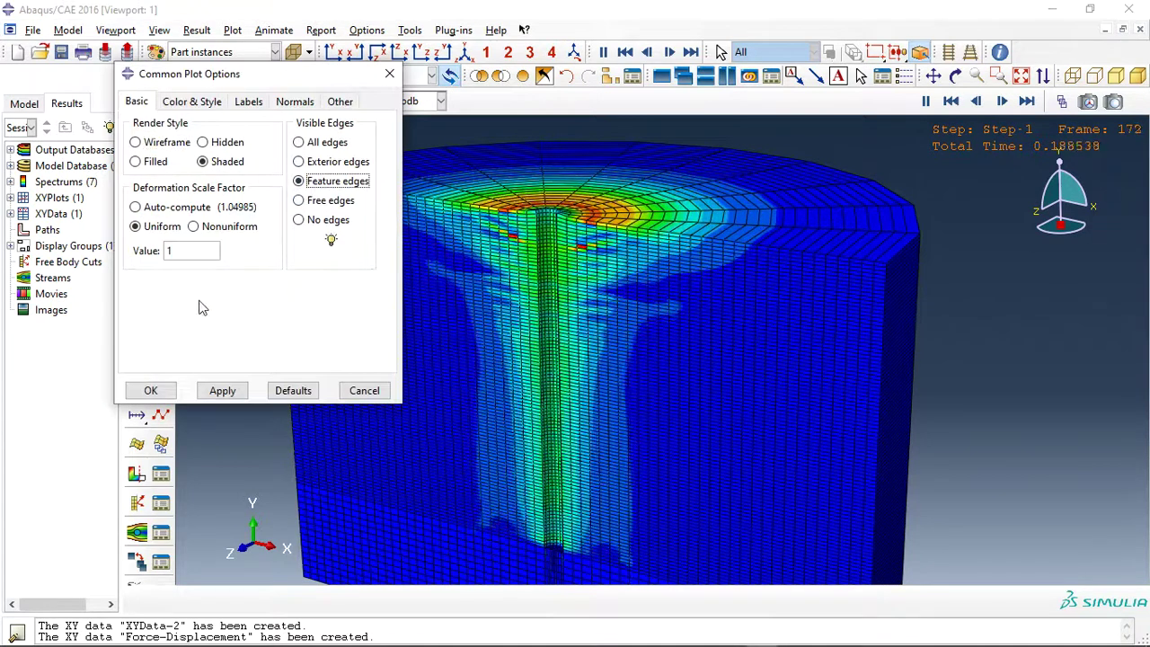
pyautogui.click(164, 249)
pyautogui.write('2')
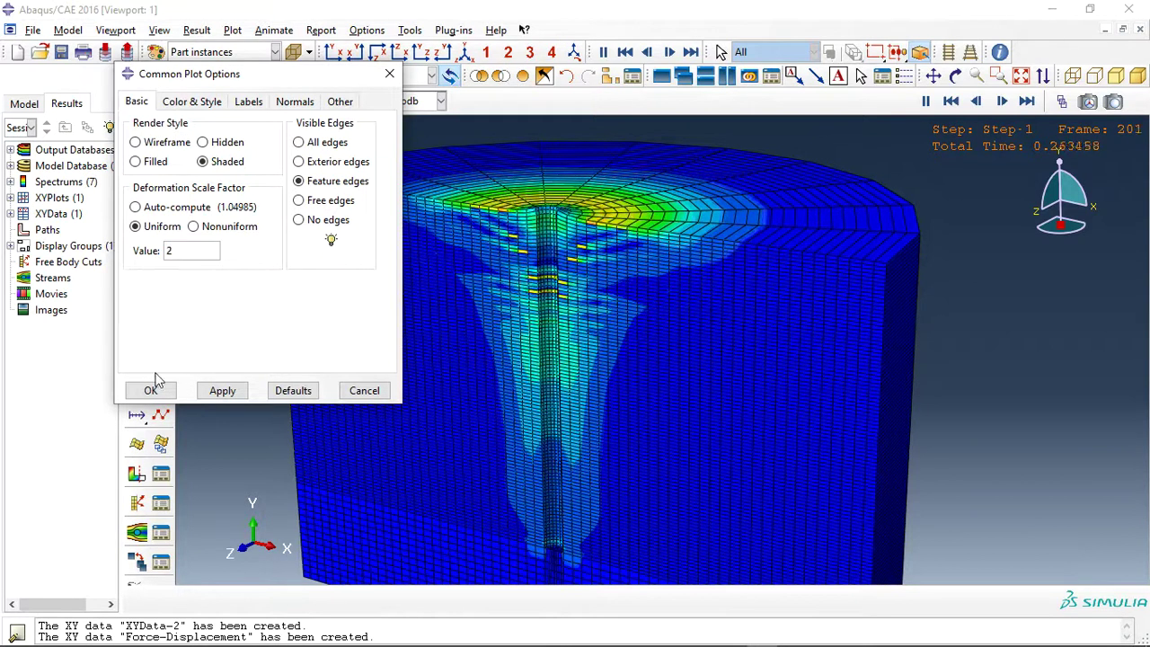
pyautogui.click(151, 390)
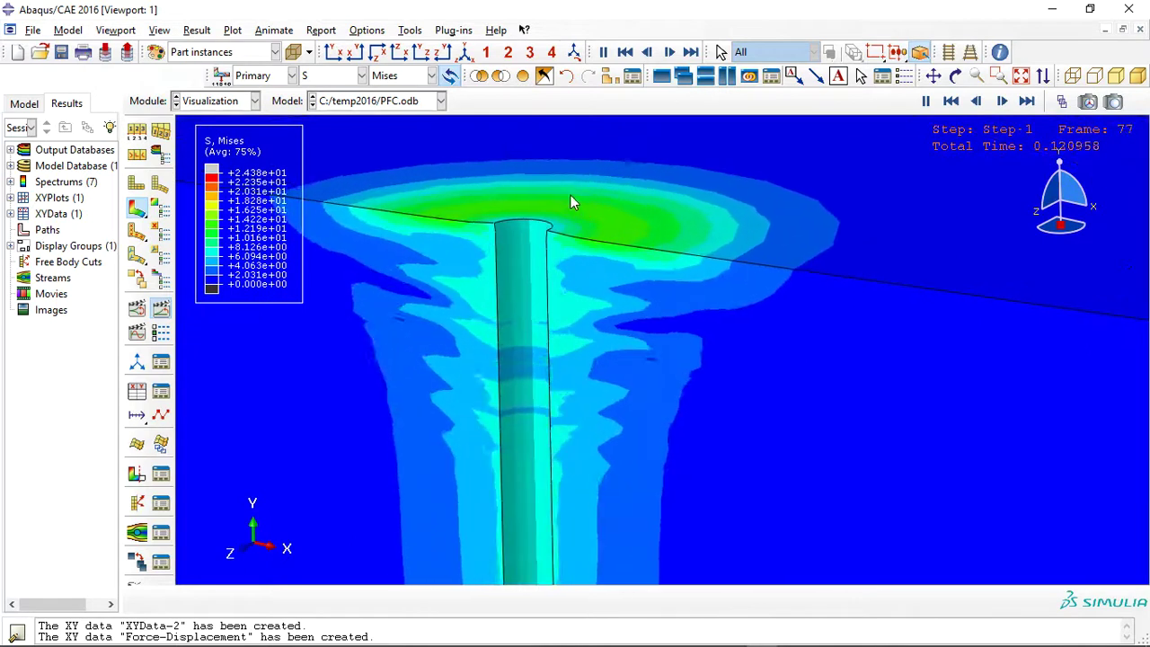
# Step: Switch the contour from Mises to Tresca stress and tilt the model to view its top
pyautogui.click(395, 76)
pyautogui.click(400, 79)
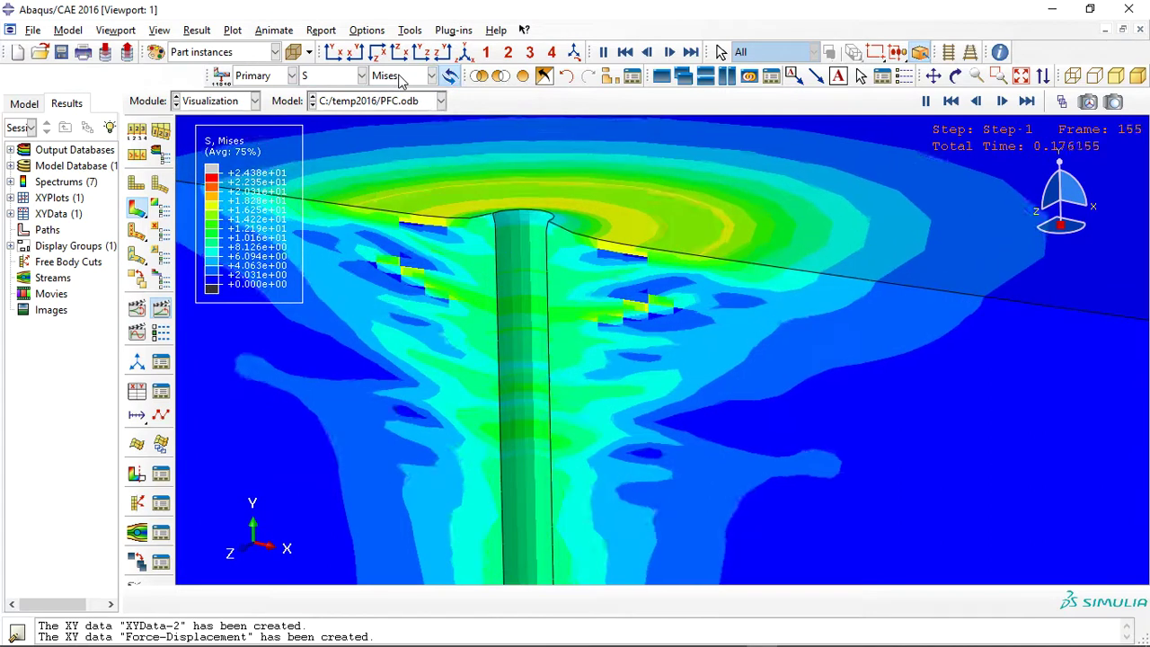
pyautogui.click(399, 77)
pyautogui.click(400, 239)
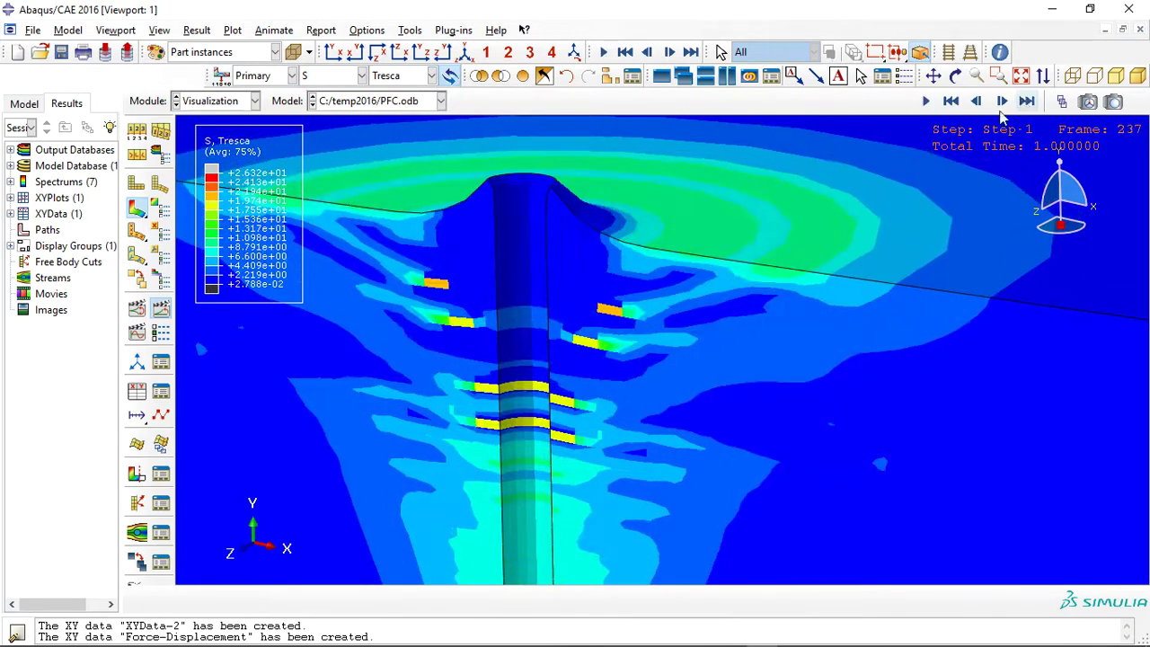
pyautogui.keyDown('ctrl'); pyautogui.keyDown('alt'); pyautogui.moveTo(527, 278); pyautogui.dragTo(588, 259); pyautogui.keyUp('alt'); pyautogui.keyUp('ctrl')
pyautogui.scroll(-4, 566, 245)
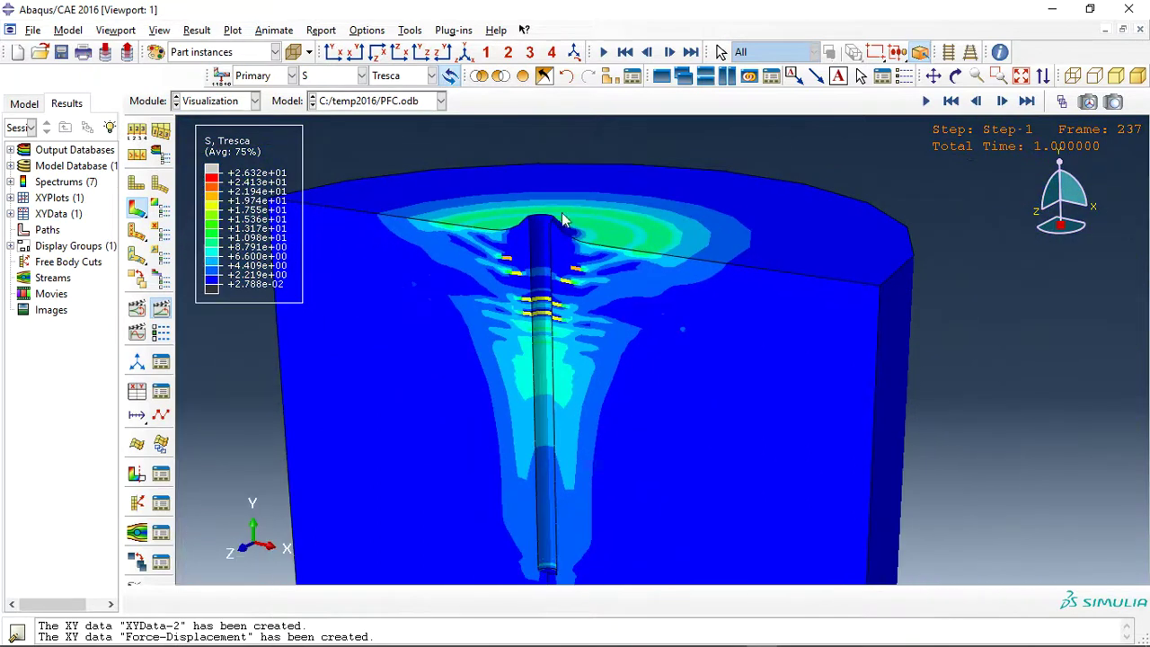
# Step: Try Pressure and PEEQ, then show displacement magnitude U at the last frame, front view
pyautogui.click(401, 78)
pyautogui.click(406, 253)
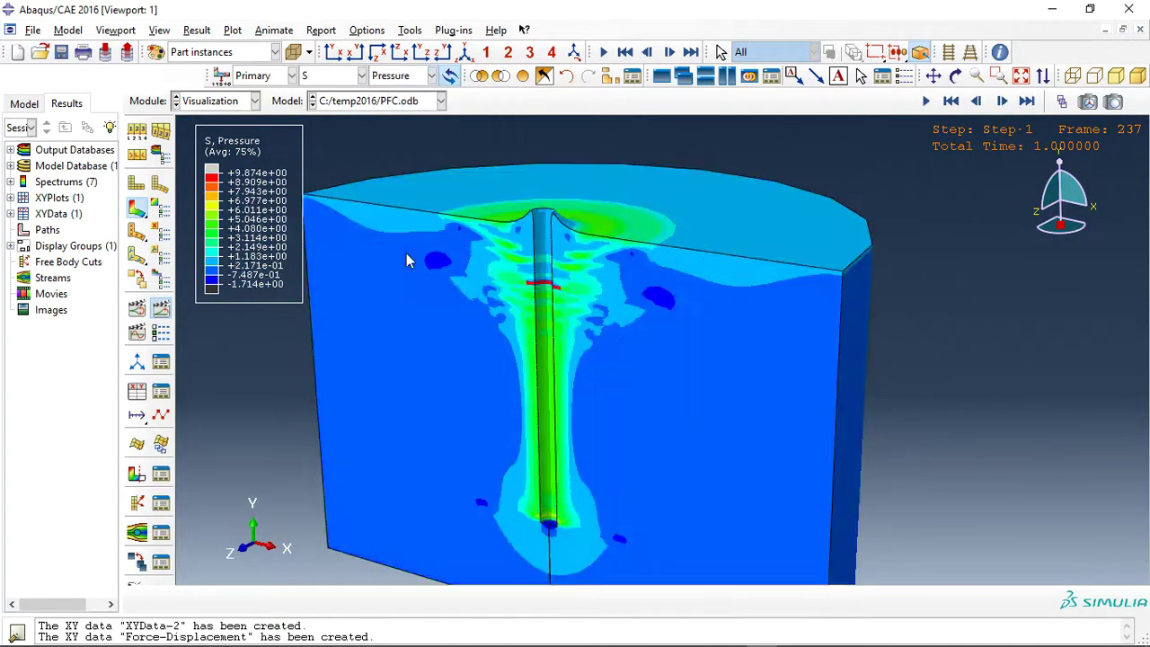
pyautogui.click(346, 77)
pyautogui.click(328, 239)
pyautogui.click(328, 77)
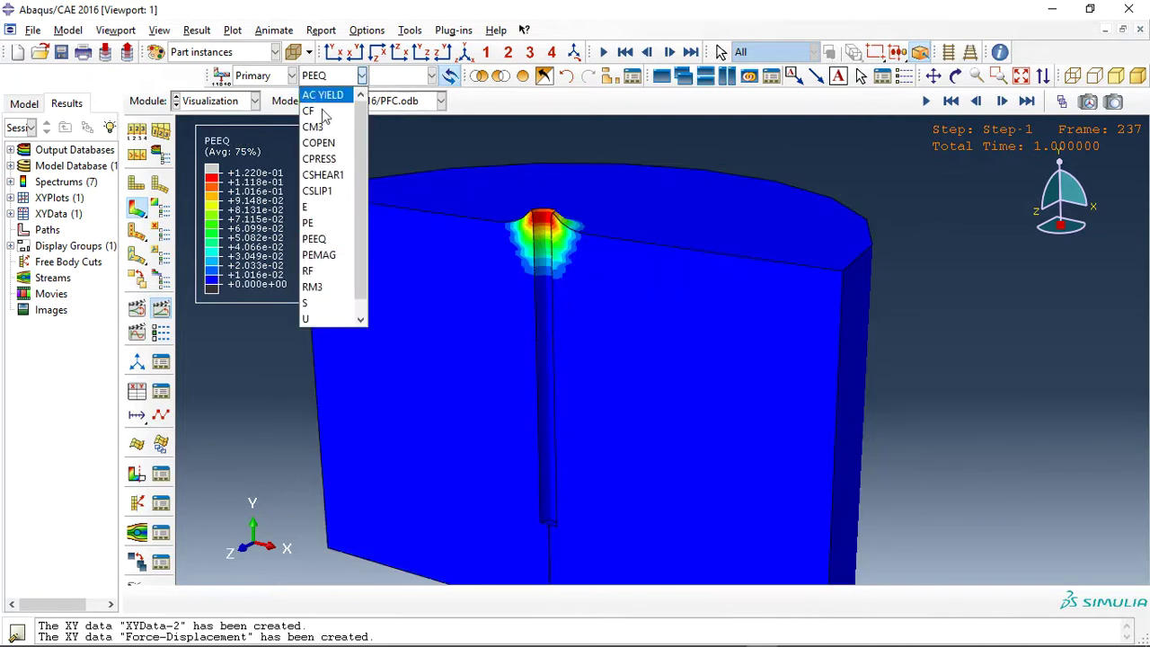
pyautogui.click(316, 321)
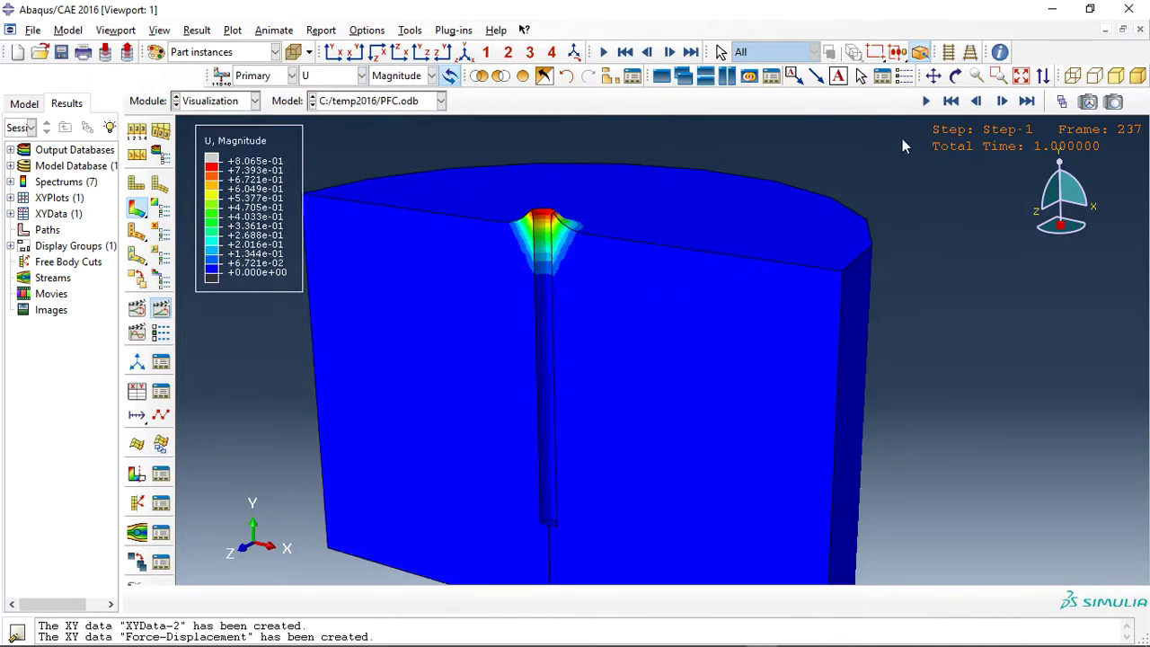
pyautogui.click(523, 76)
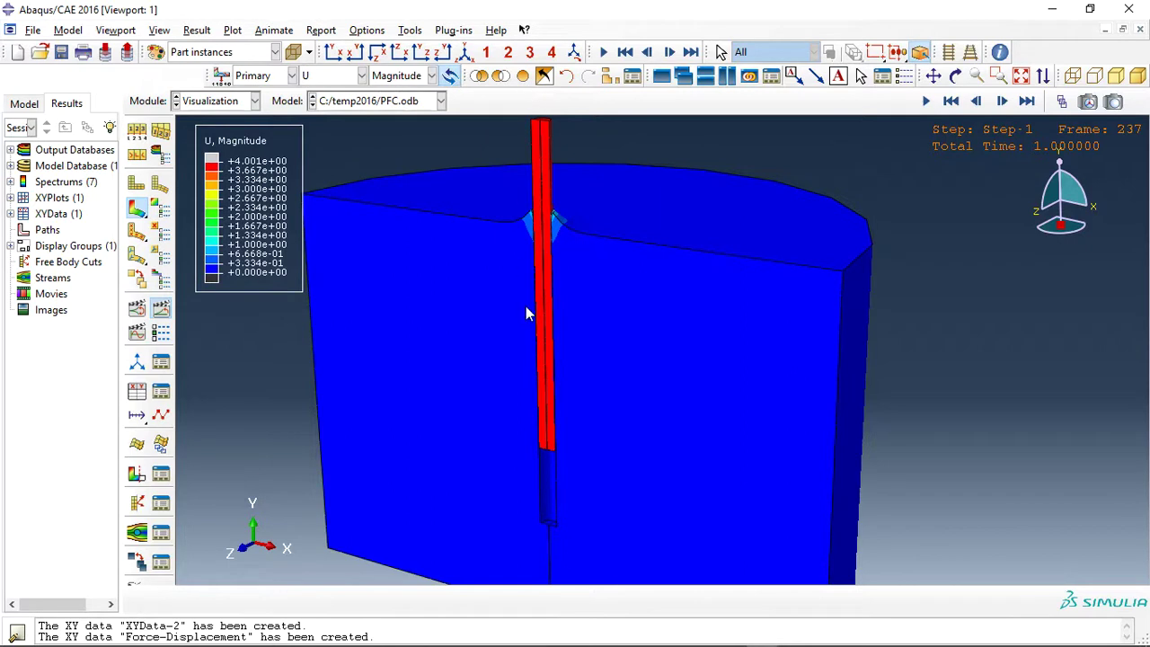
pyautogui.click(334, 52)
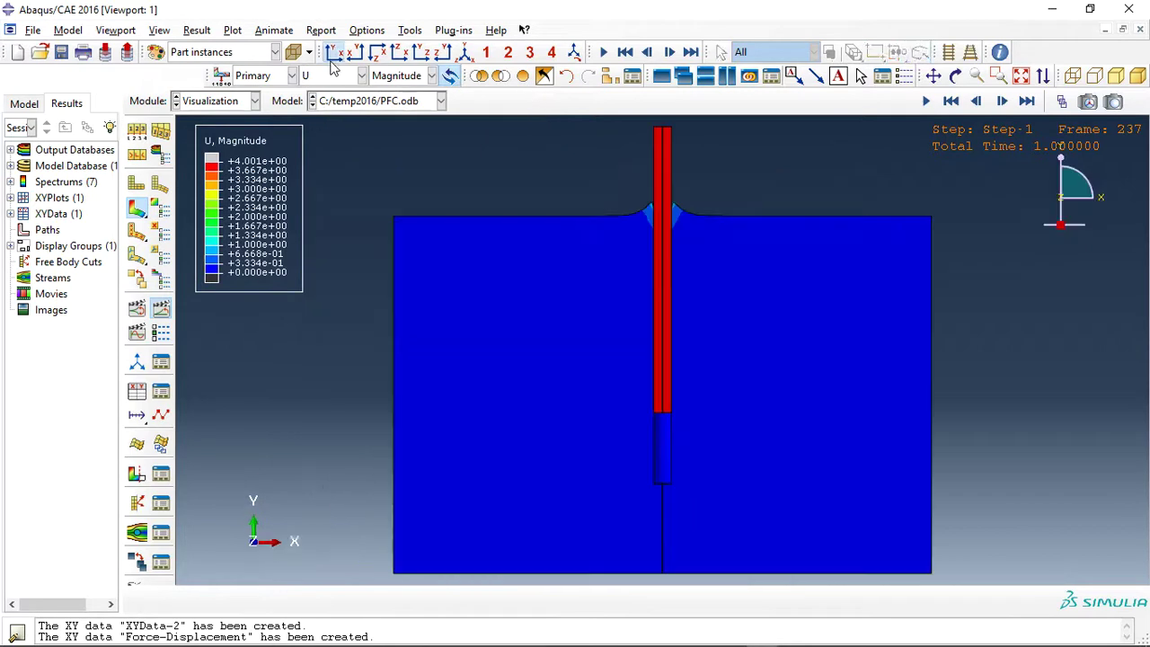
# Step: Plot the Force-Displacement XY curve, then return to the displacement contour plot
pyautogui.scroll(-2, 274, 374)
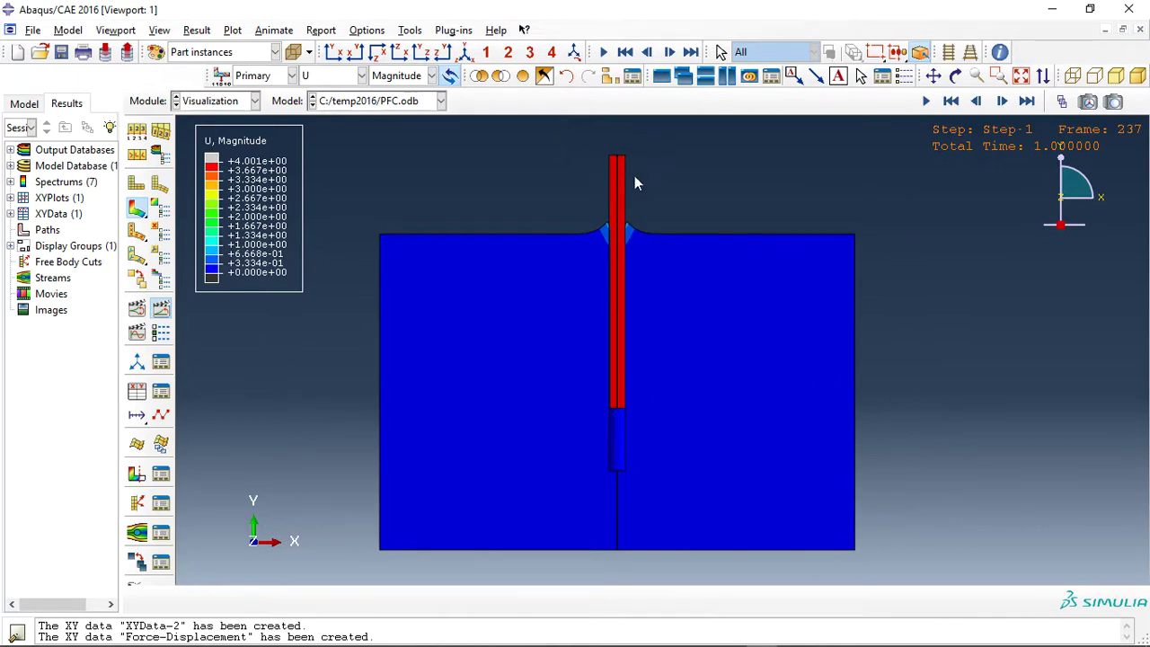
pyautogui.click(160, 391)
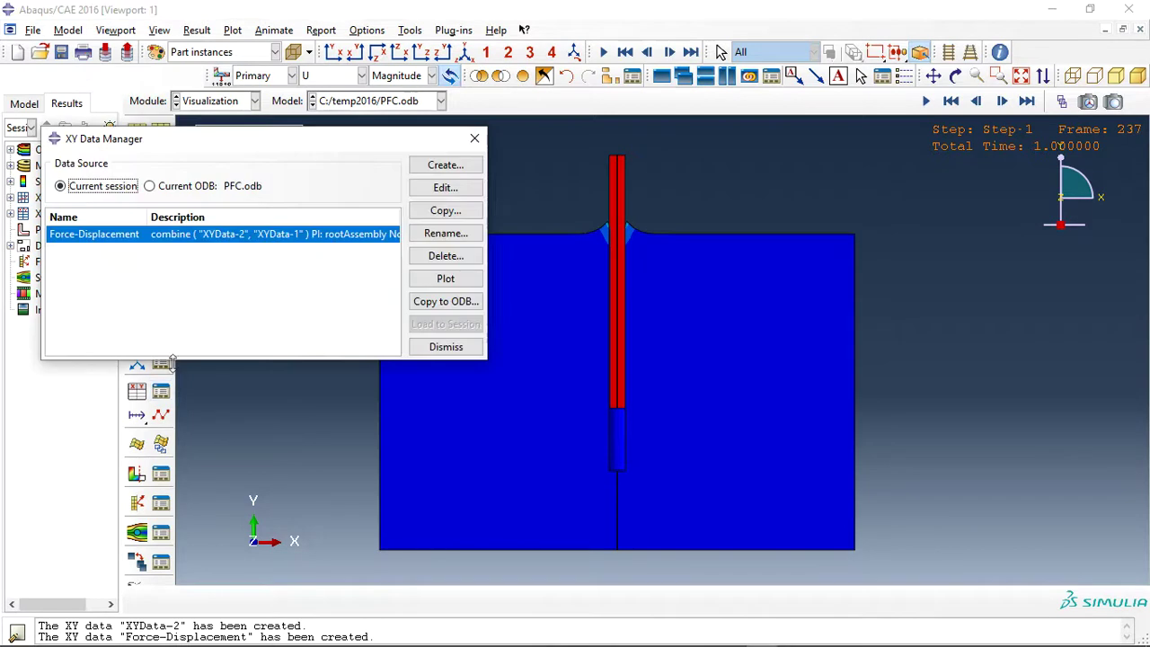
pyautogui.click(444, 279)
pyautogui.click(474, 138)
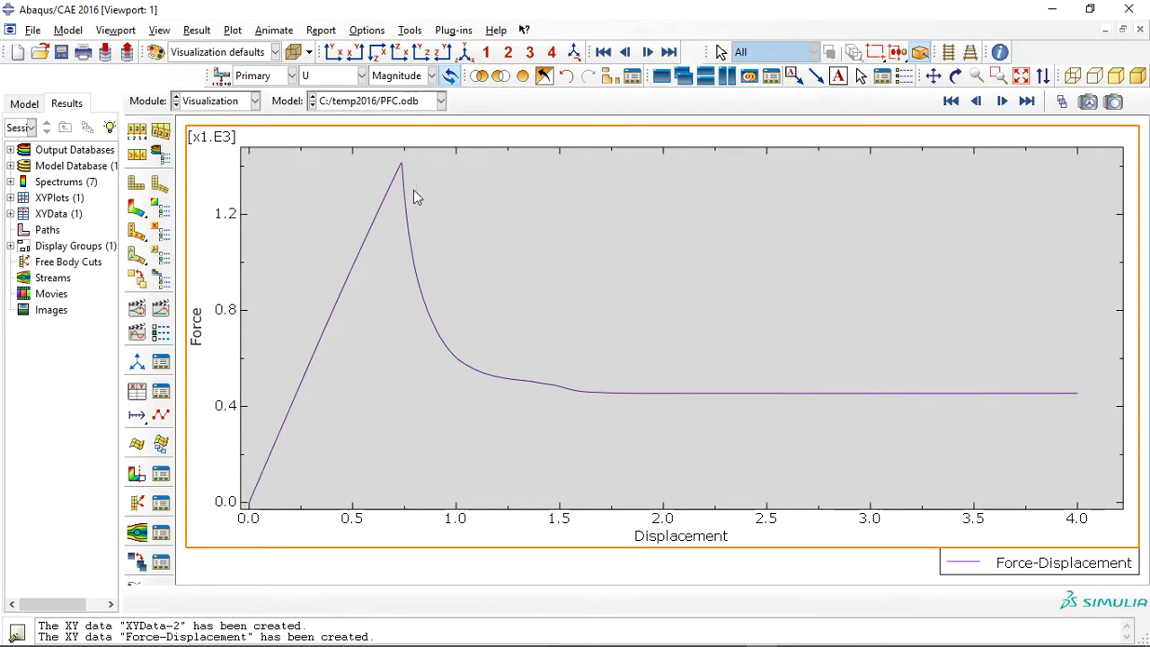
pyautogui.click(136, 208)
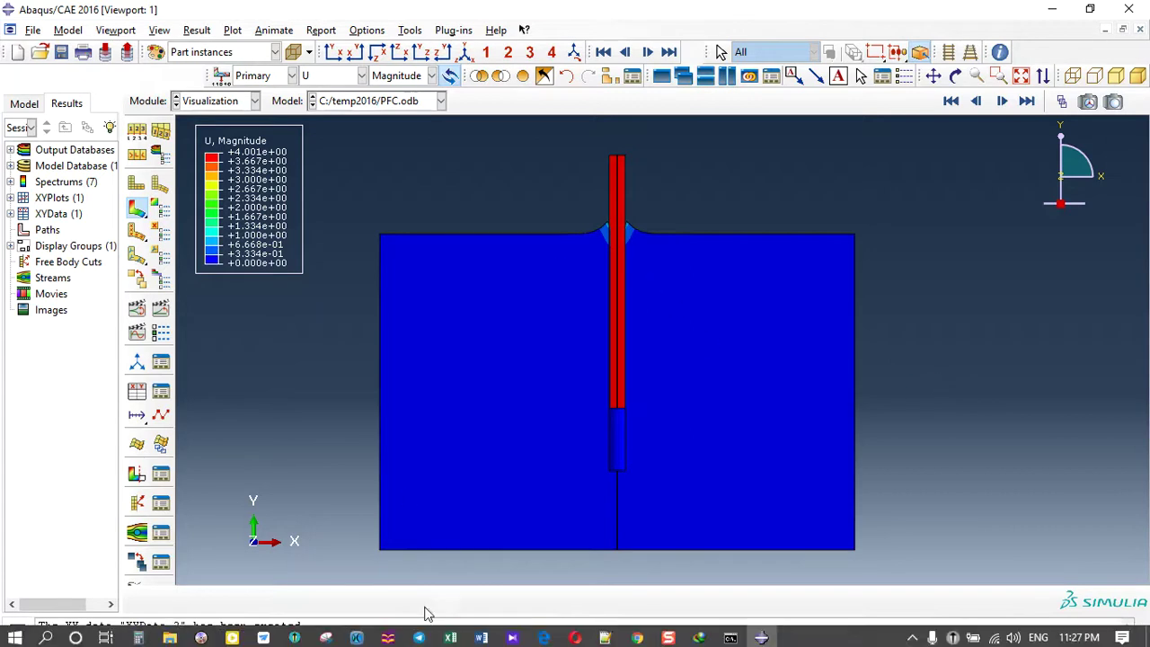
# Step: Switch to the browser and bring up the abaqusfem.com pullout simulation article tab
pyautogui.click(543, 635)
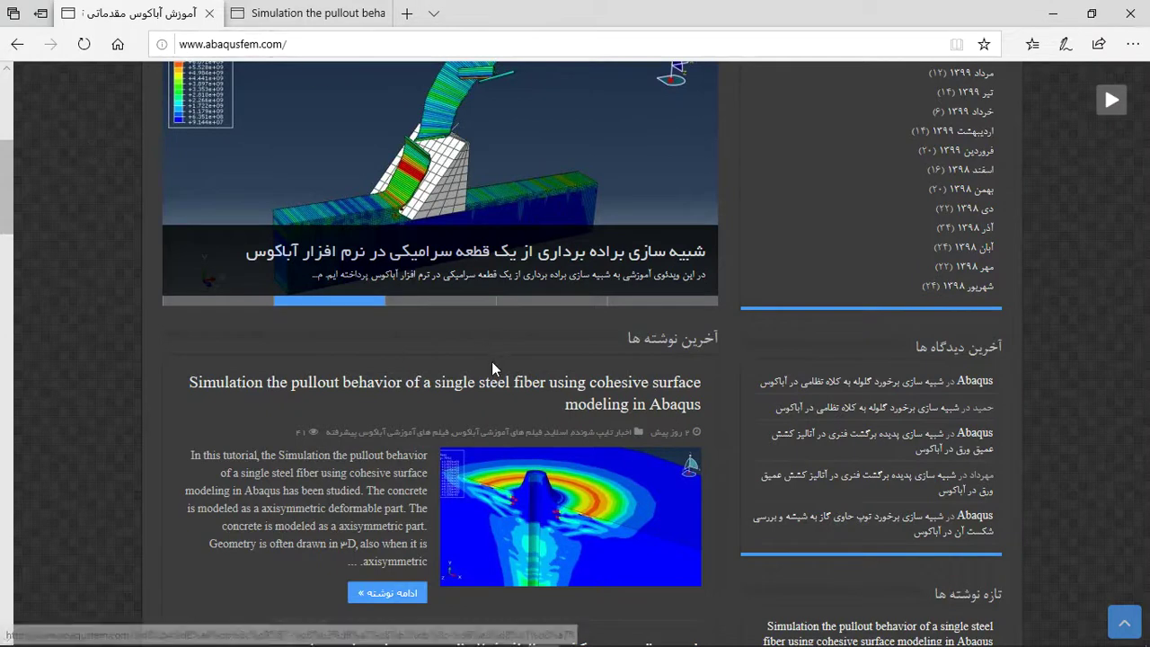
pyautogui.scroll(-1, 492, 361)
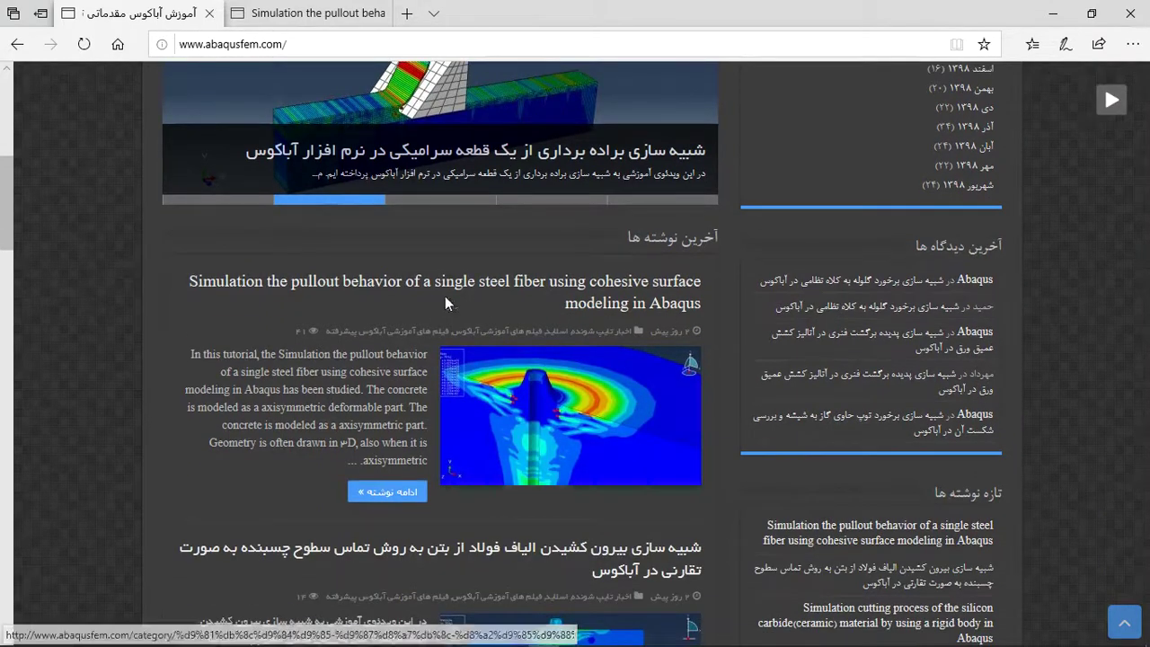
pyautogui.scroll(5, 445, 295)
pyautogui.click(204, 150)
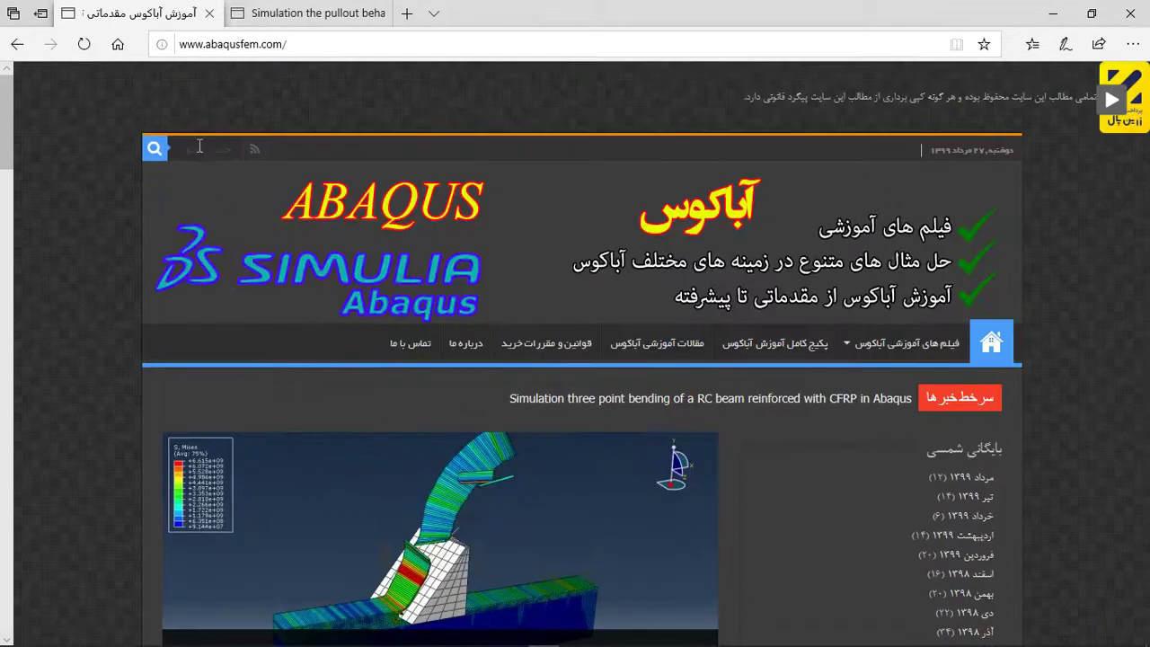
pyautogui.scroll(-5, 351, 236)
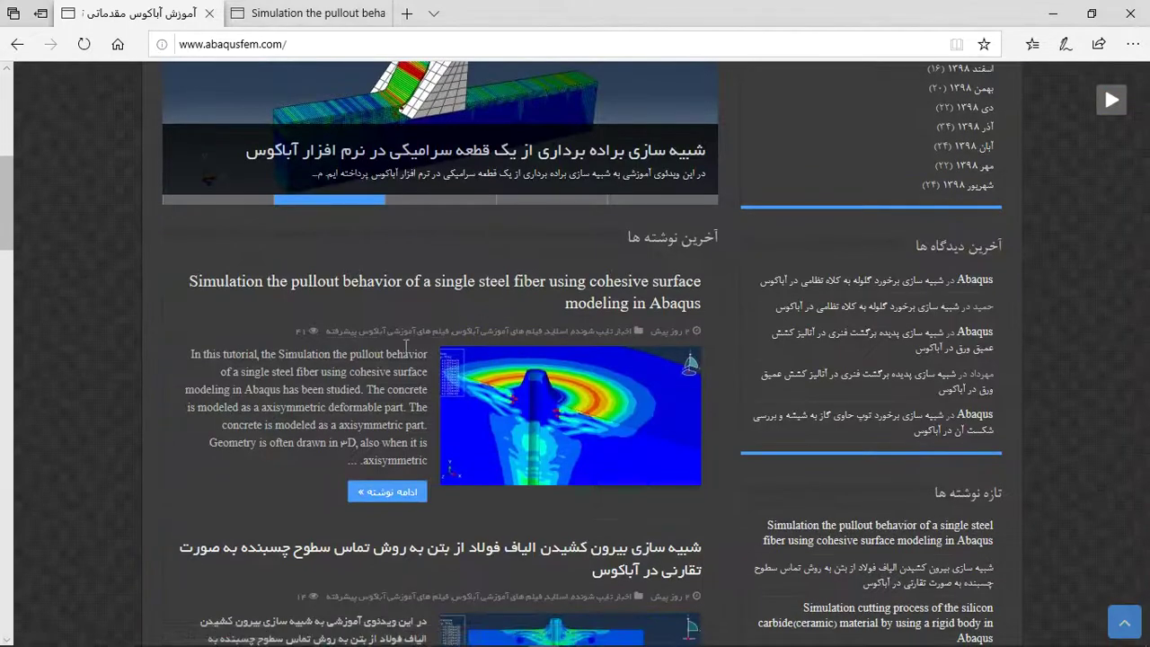
pyautogui.click(297, 16)
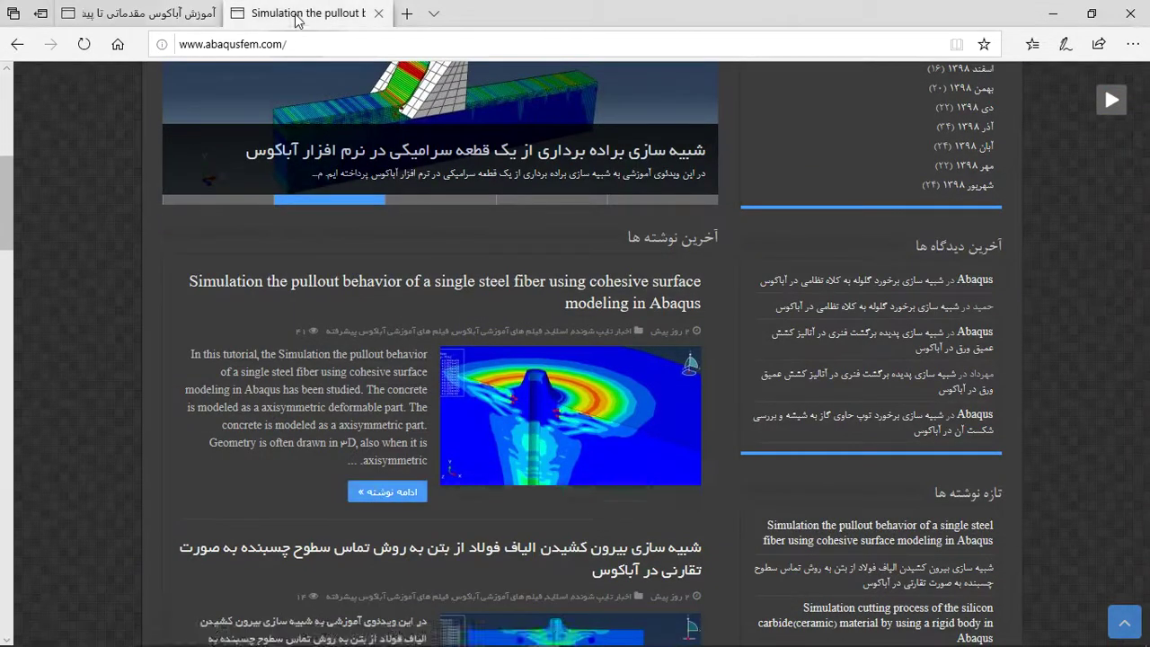
# Step: Scroll the pullout article past its contours and force–displacement chart to the purchase details
pyautogui.scroll(-2, 480, 422)
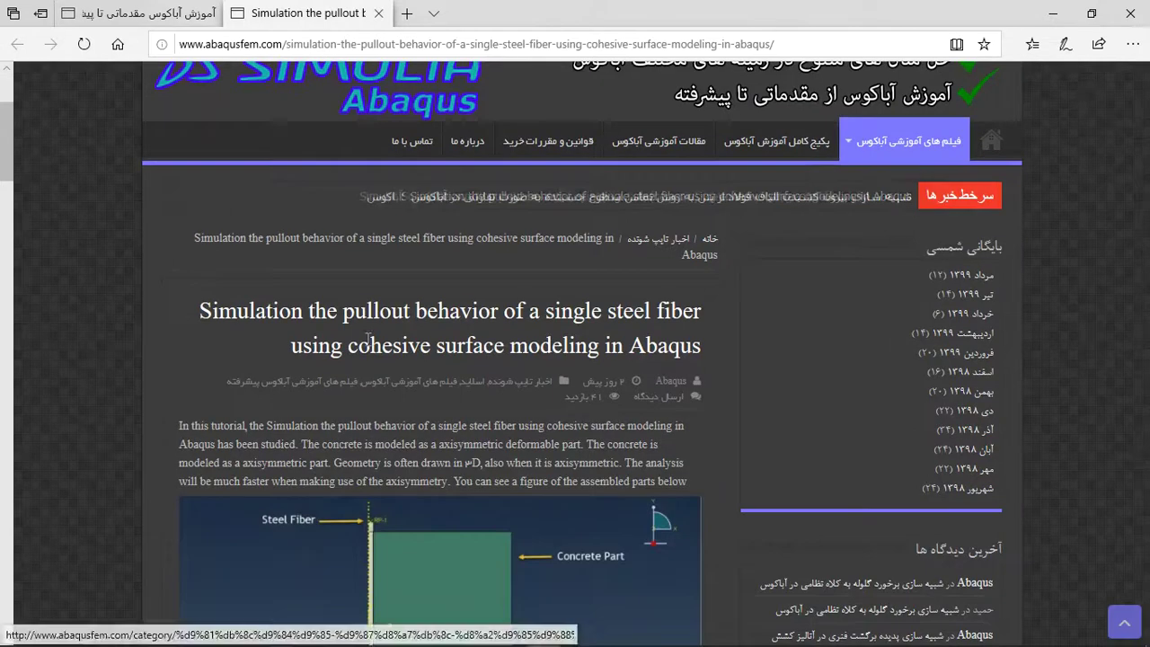
pyautogui.scroll(-3, 331, 290)
pyautogui.scroll(-5, 343, 251)
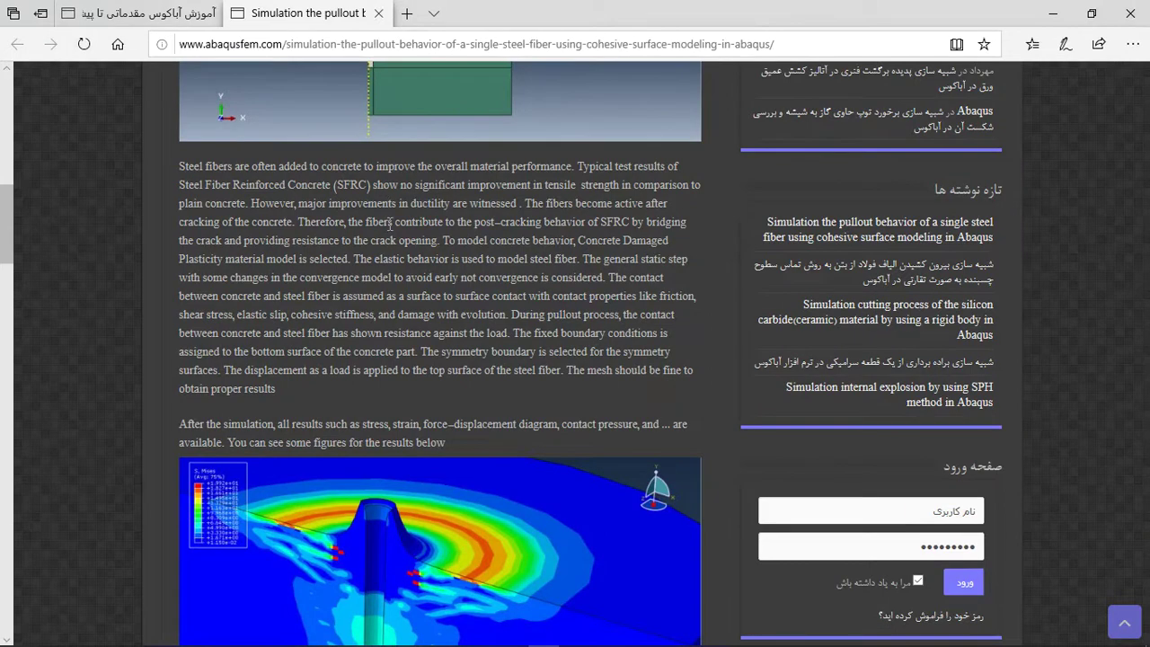
pyautogui.scroll(-4, 390, 225)
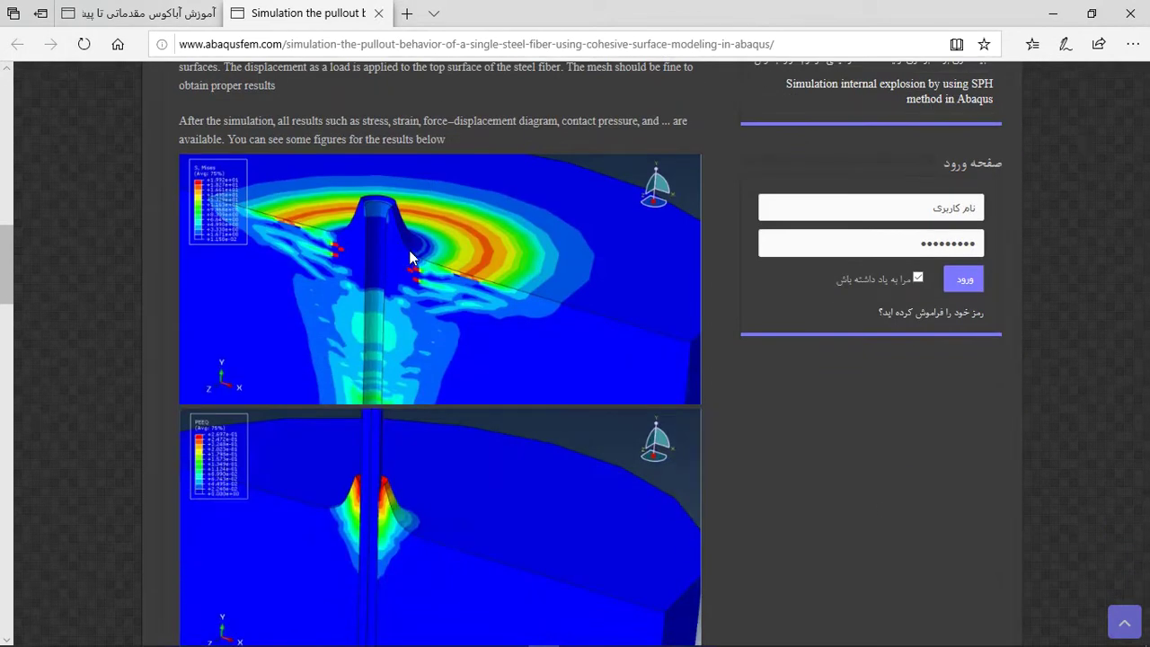
pyautogui.scroll(-11, 412, 252)
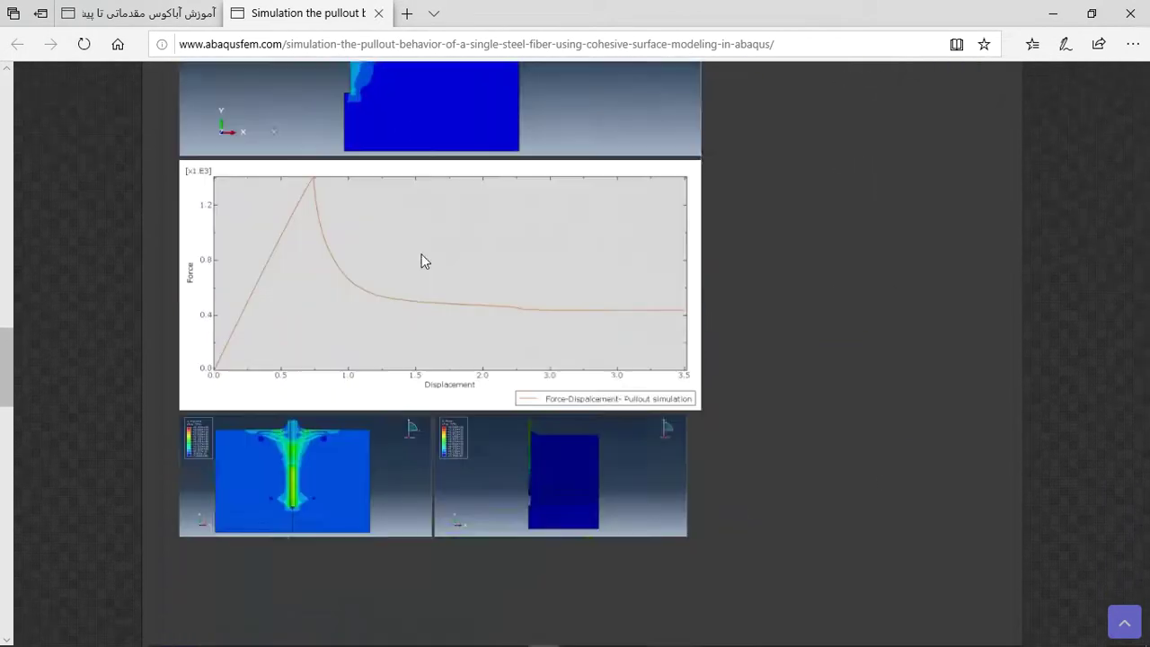
pyautogui.scroll(-5, 423, 258)
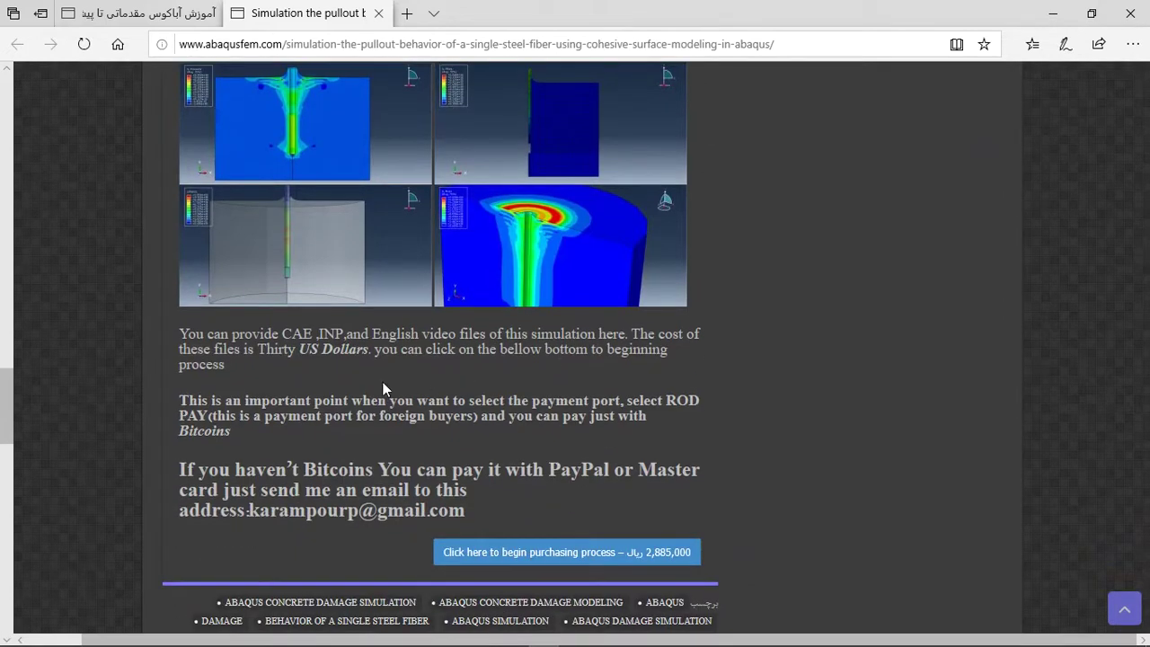
# Step: Highlight the Thirty US Dollars price, the PayPal option and the author's contact e-mail
pyautogui.moveTo(260, 349); pyautogui.dragTo(534, 357)
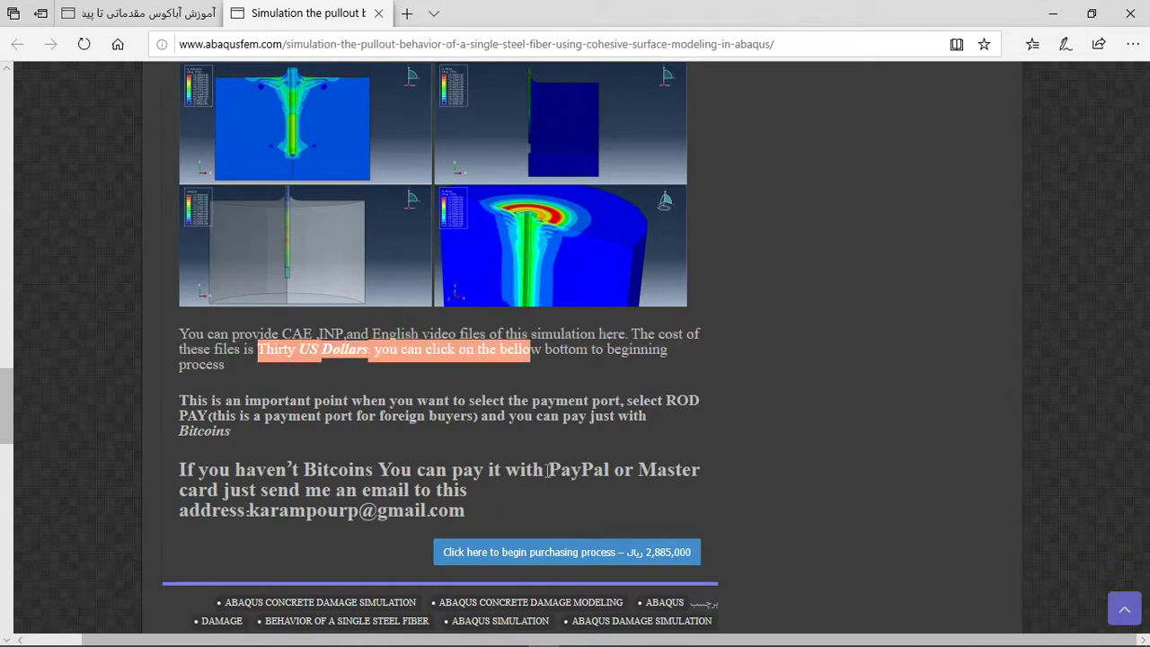
pyautogui.moveTo(547, 470); pyautogui.dragTo(616, 473)
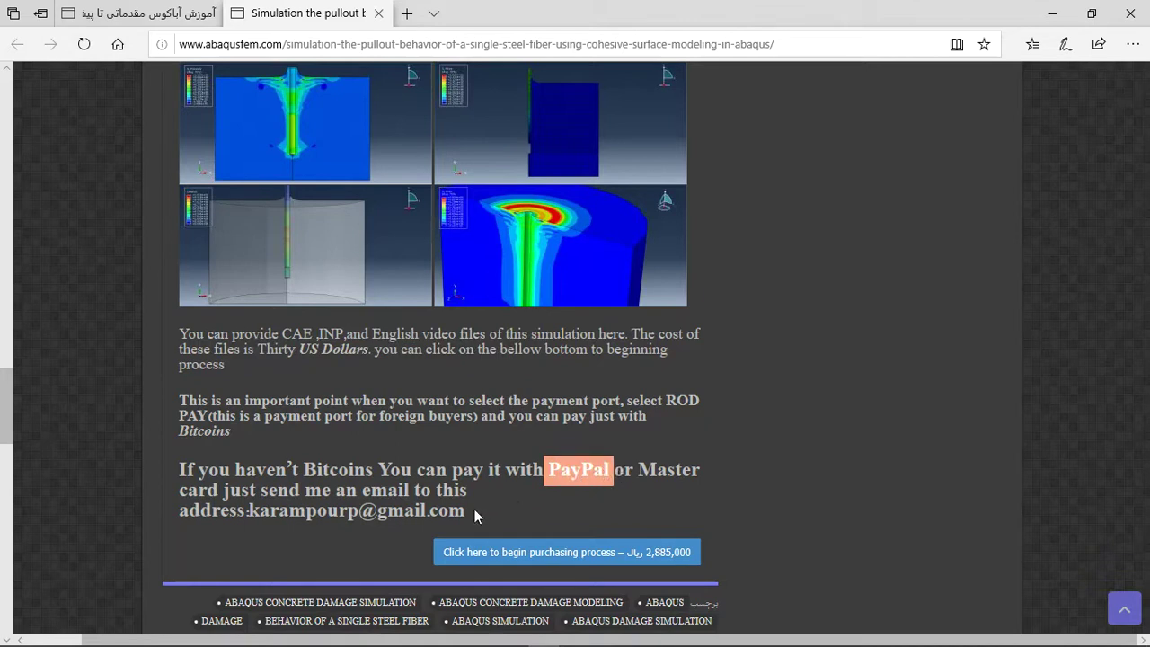
pyautogui.moveTo(474, 516); pyautogui.dragTo(251, 510)
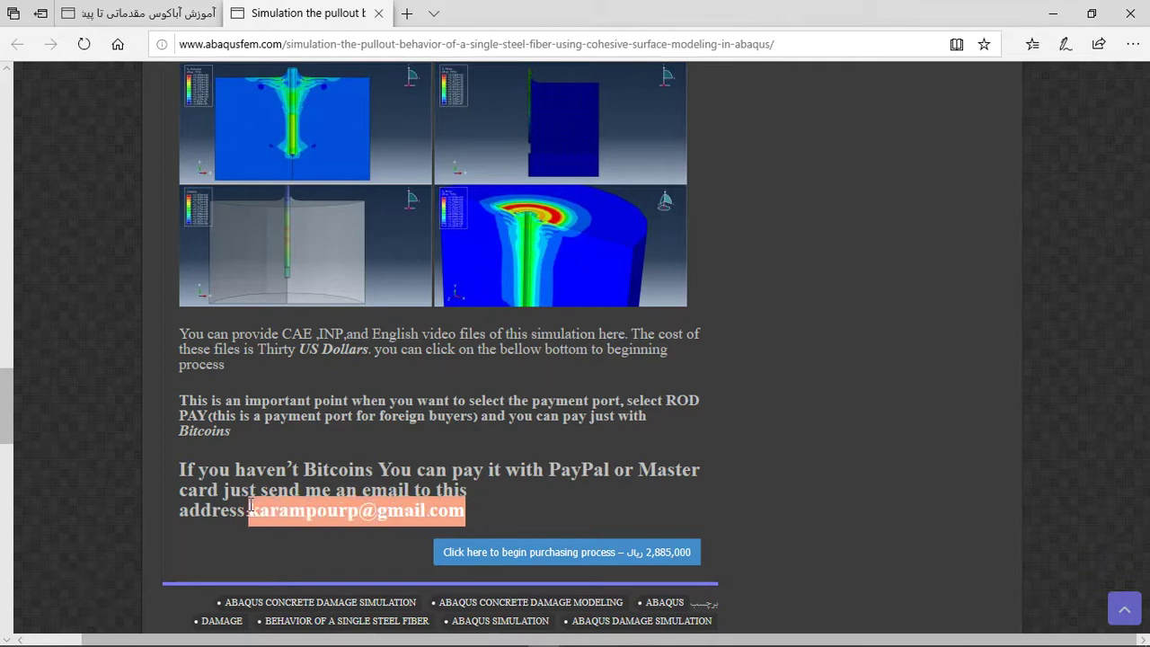